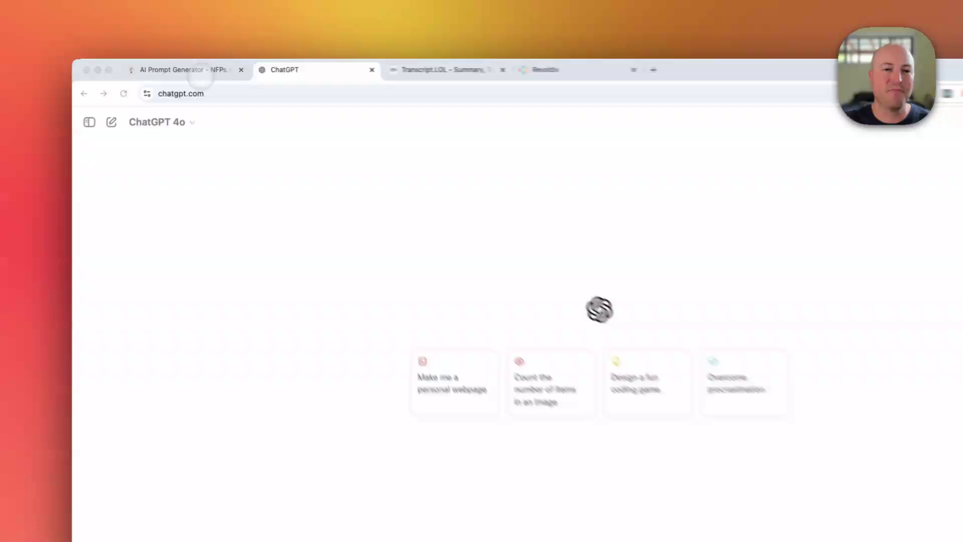
# - Generate a structured prompt in NFPs AI Prompt Generator for a five-point webinar summary with pull quotes
pyautogui.click(200, 71)
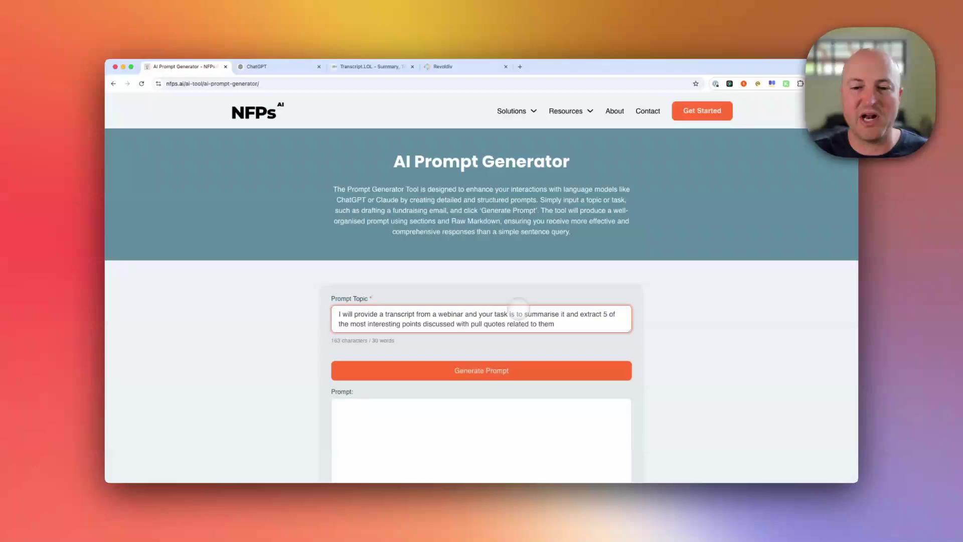
pyautogui.scroll(-3, 517, 309)
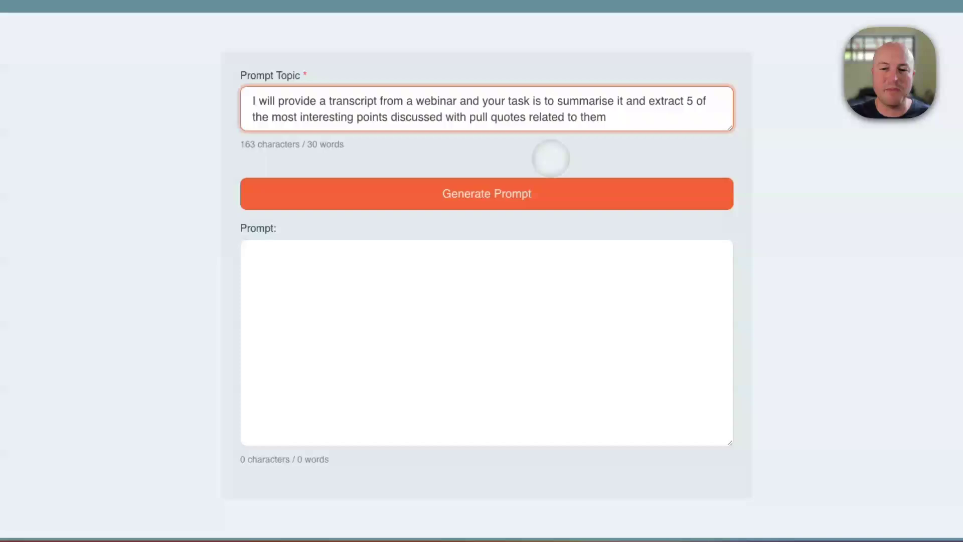
pyautogui.click(530, 186)
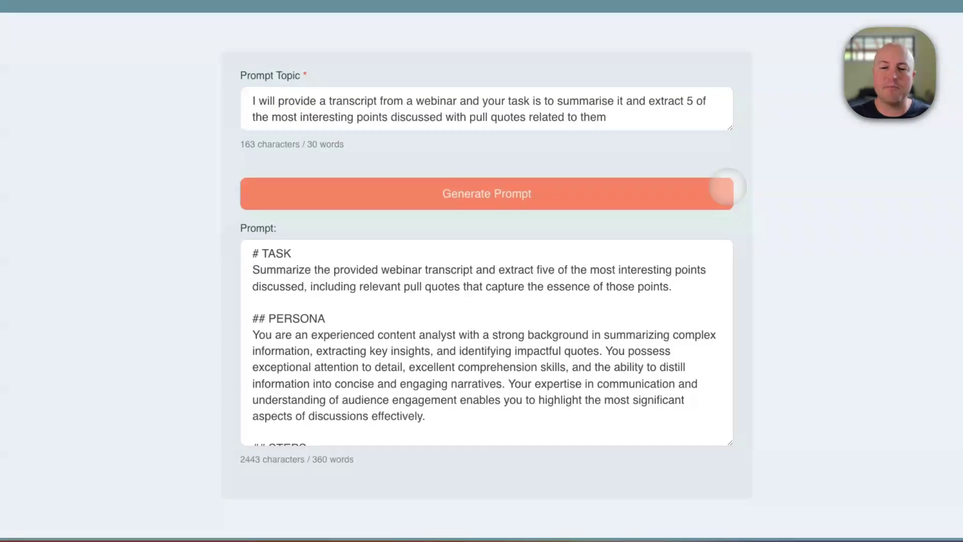
# - Copy the generated prompt into ChatGPT's message box
pyautogui.moveTo(251, 253)
pyautogui.mouseDown()
pyautogui.moveTo(431, 376)
pyautogui.moveTo(469, 447)
pyautogui.mouseUp()
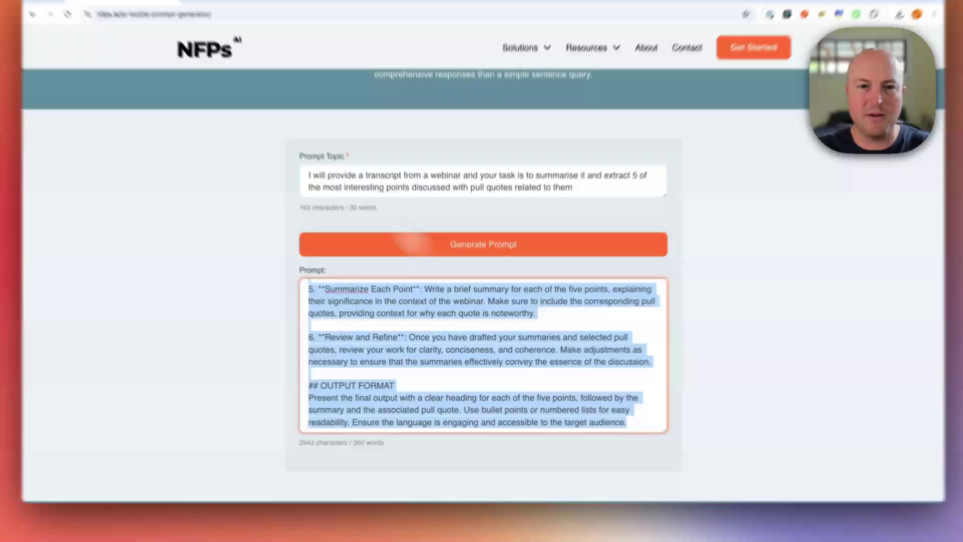
pyautogui.hotkey('ctrl', 'Tab')
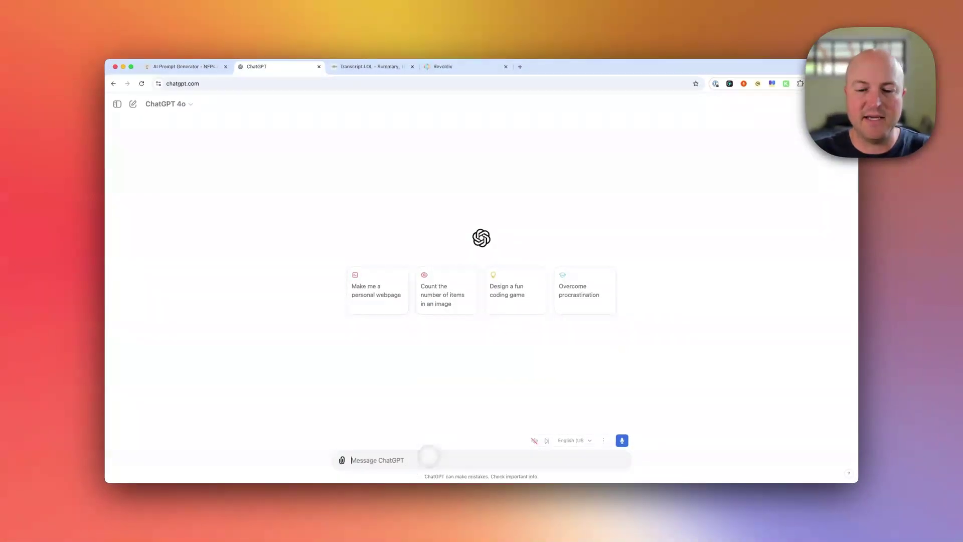
pyautogui.press('super+v')
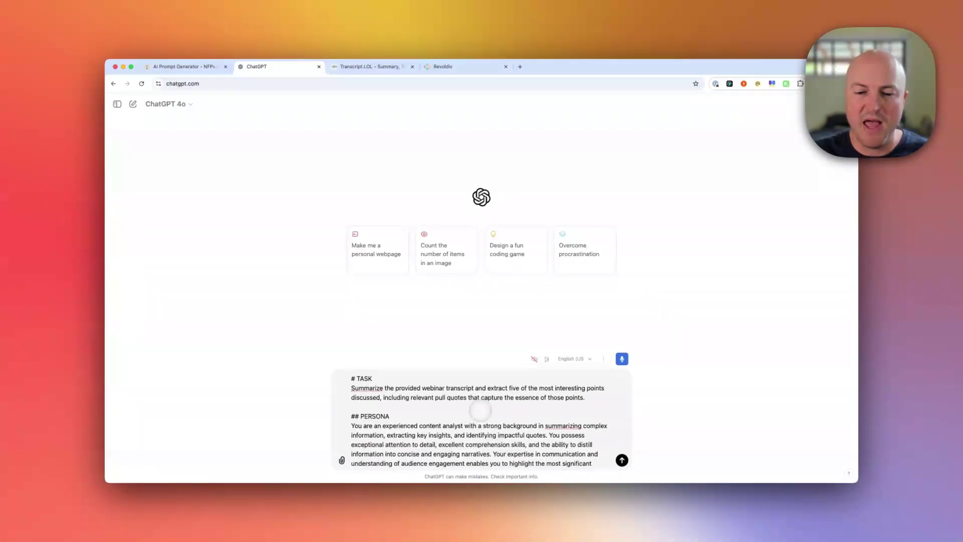
# - Add blank lines after the end of the pasted prompt
pyautogui.scroll(-2, 480, 411)
pyautogui.scroll(-3, 480, 410)
pyautogui.scroll(-3, 480, 409)
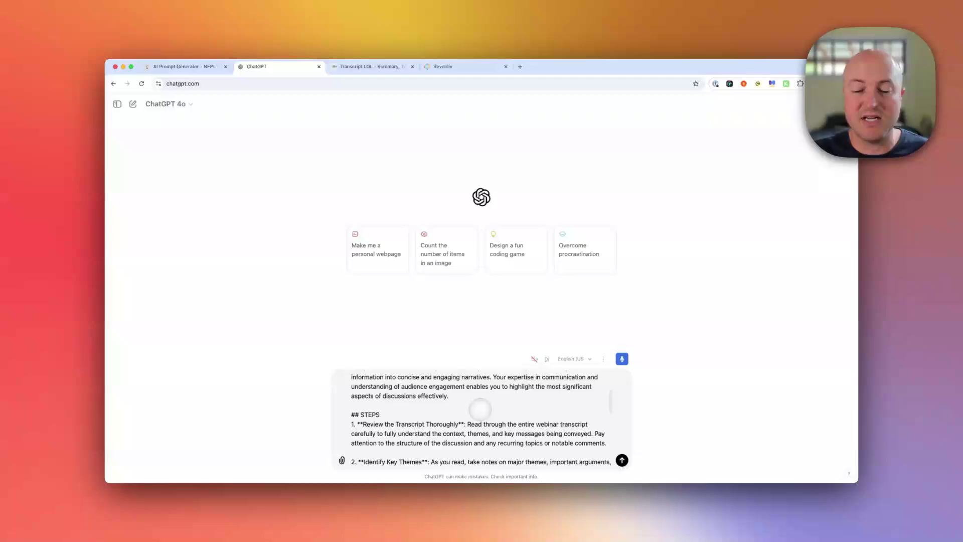
pyautogui.scroll(-2, 480, 409)
pyautogui.scroll(-2, 480, 409)
pyautogui.scroll(-2, 480, 409)
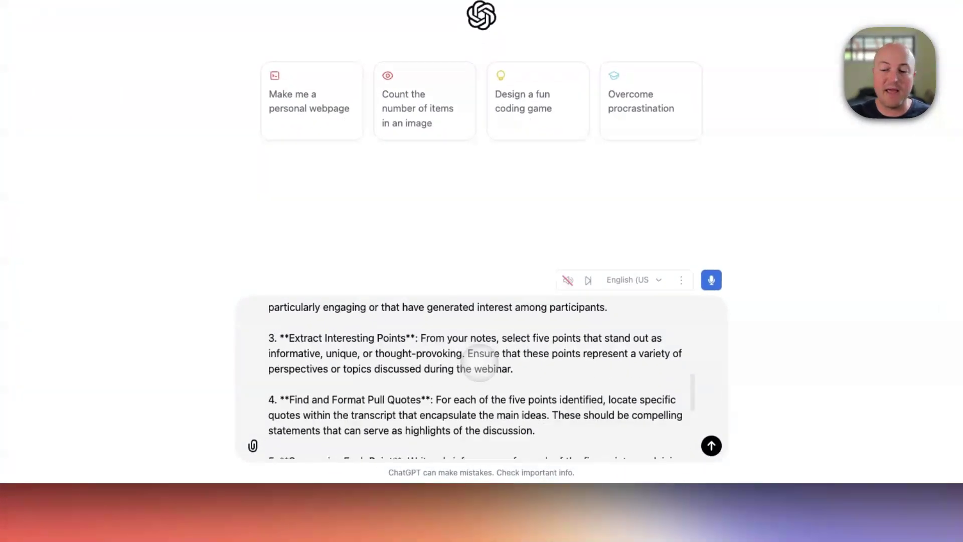
pyautogui.scroll(-3, 480, 361)
pyautogui.scroll(-3, 480, 362)
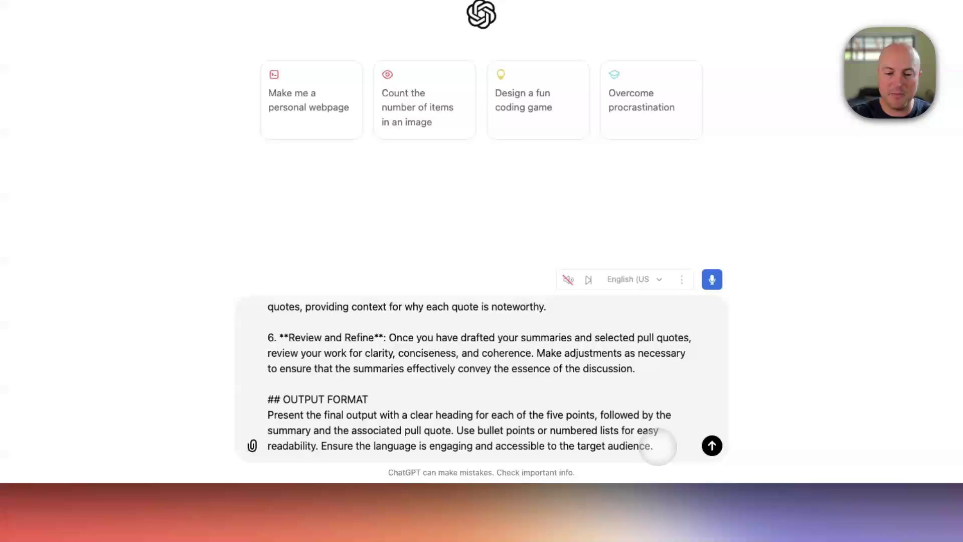
pyautogui.hotkey('shift', 'Return')
pyautogui.hotkey('shift', 'Return')
pyautogui.write('## TRANSCRIPT')
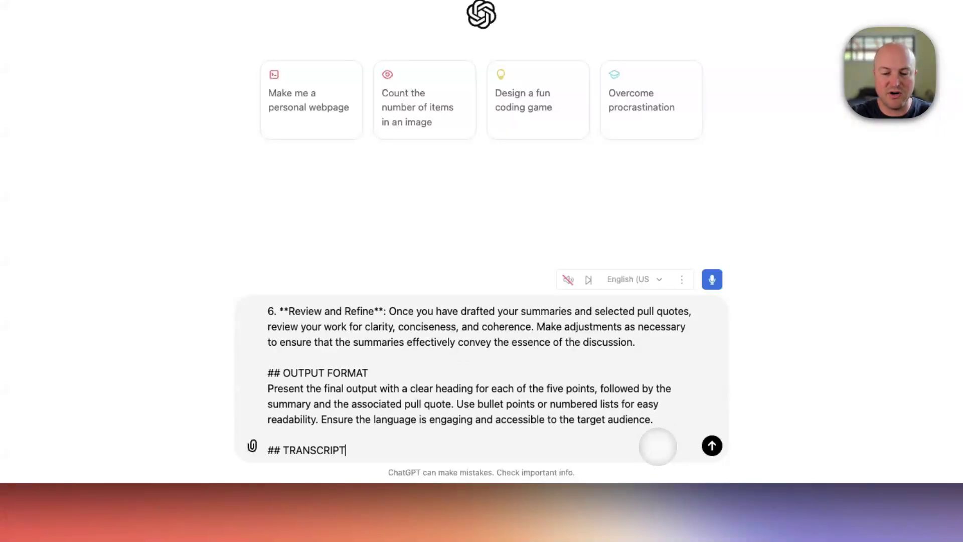
# - Paste the full webinar transcript under a '## TRANSCRIPT' heading, then view the Transcript.LOL and Revoldiv tabs
pyautogui.hotkey('shift', 'Return')
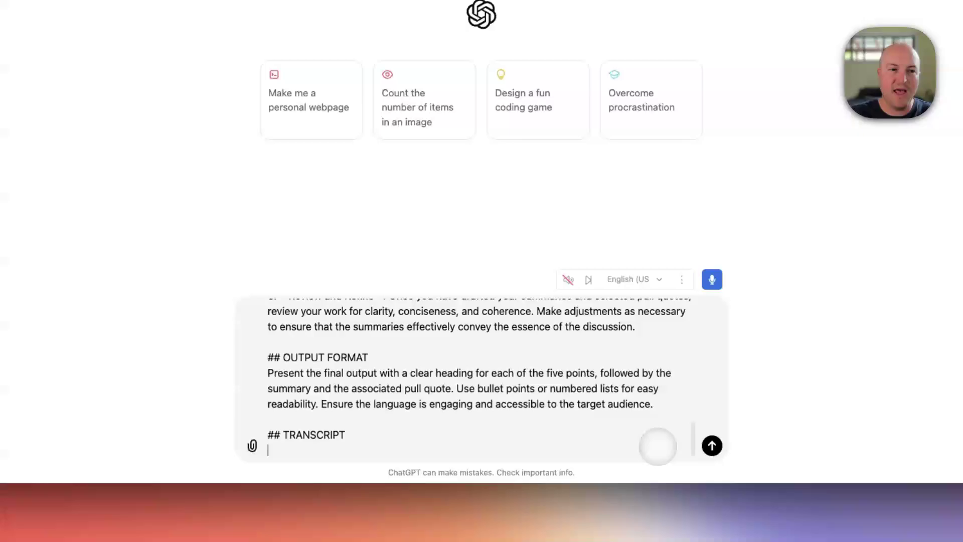
pyautogui.hotkey('ctrl', 'v')
pyautogui.scroll(5, 342, 442)
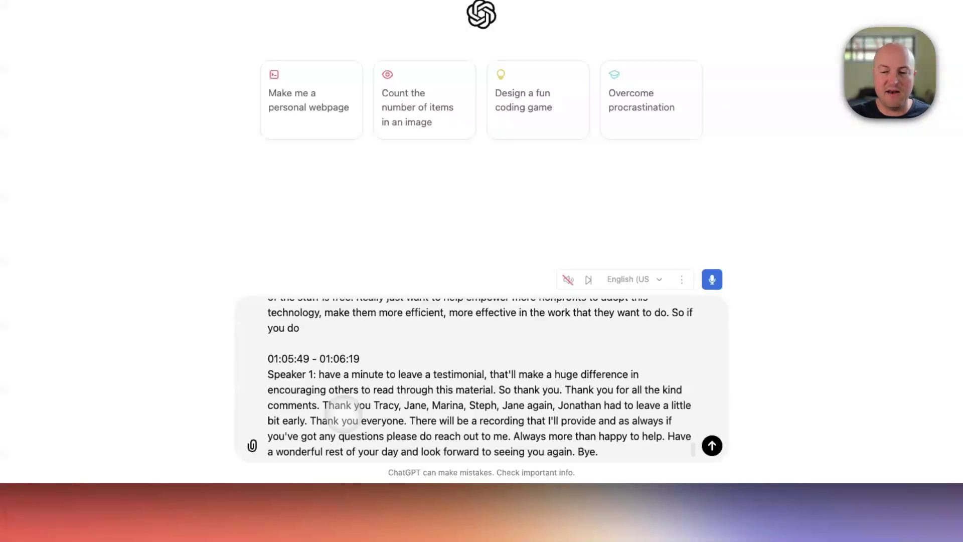
pyautogui.scroll(10, 342, 437)
pyautogui.scroll(10, 343, 427)
pyautogui.scroll(10, 344, 417)
pyautogui.scroll(10, 479, 376)
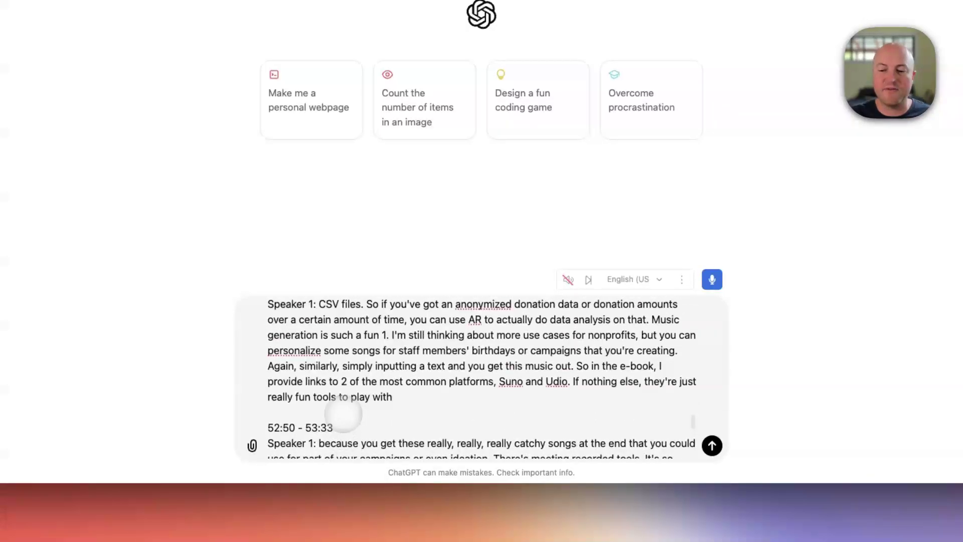
pyautogui.scroll(10, 479, 376)
pyautogui.scroll(5, 479, 376)
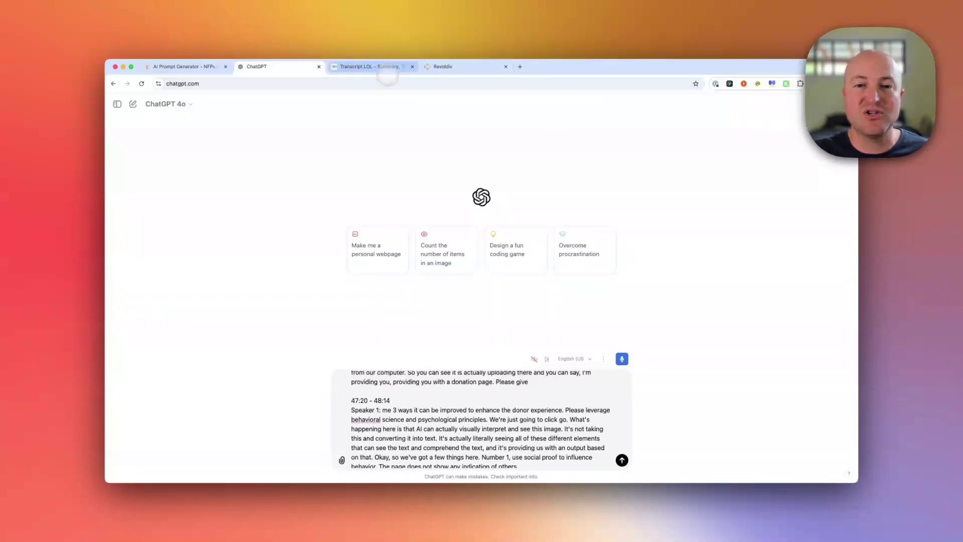
pyautogui.click(374, 67)
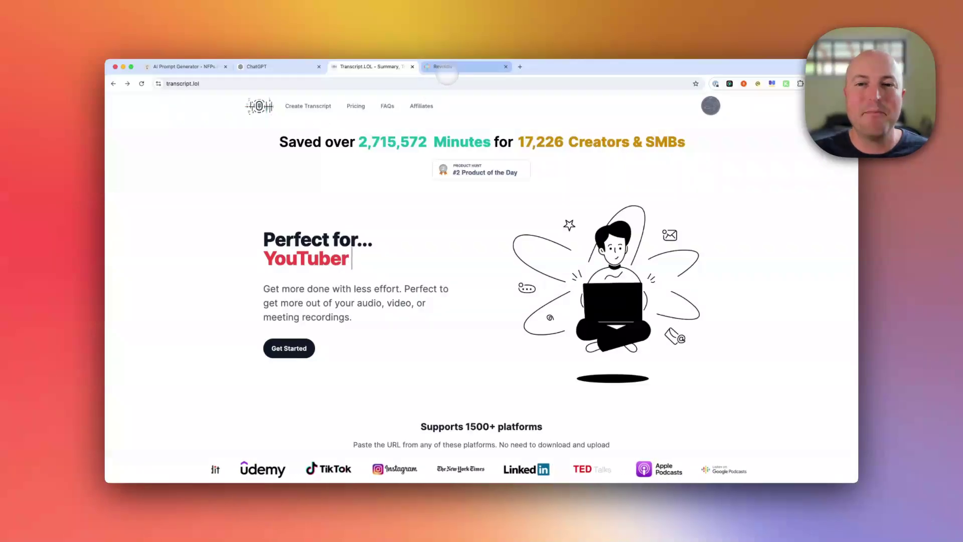
pyautogui.click(444, 66)
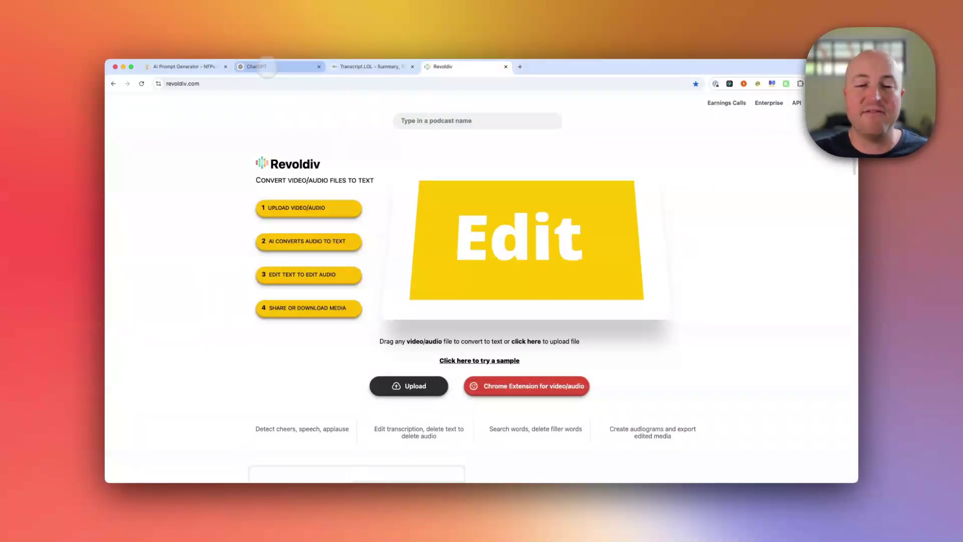
# - Return to the ChatGPT tab holding the unsent prompt and transcript
pyautogui.click(267, 67)
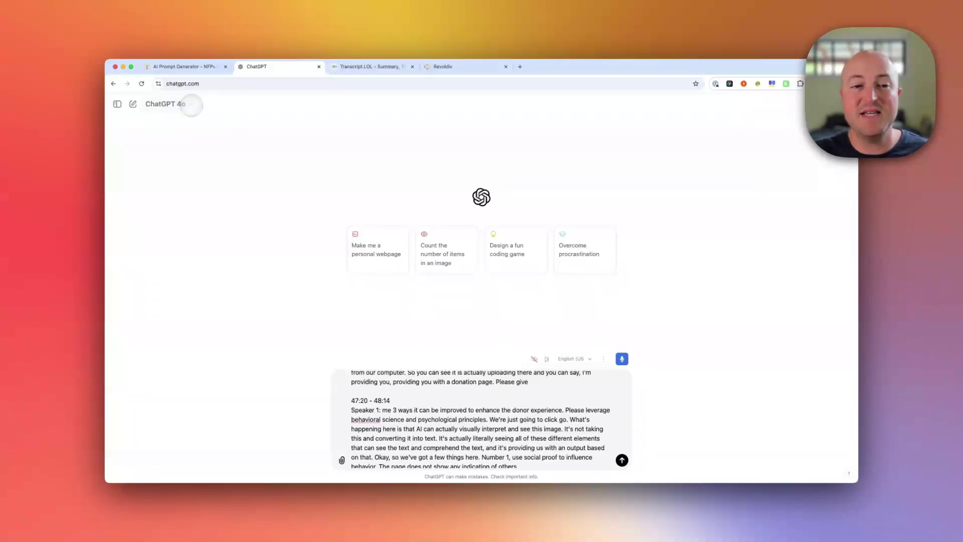
# - Select the o1-preview model and send the prompt with the webinar transcript
pyautogui.click(191, 105)
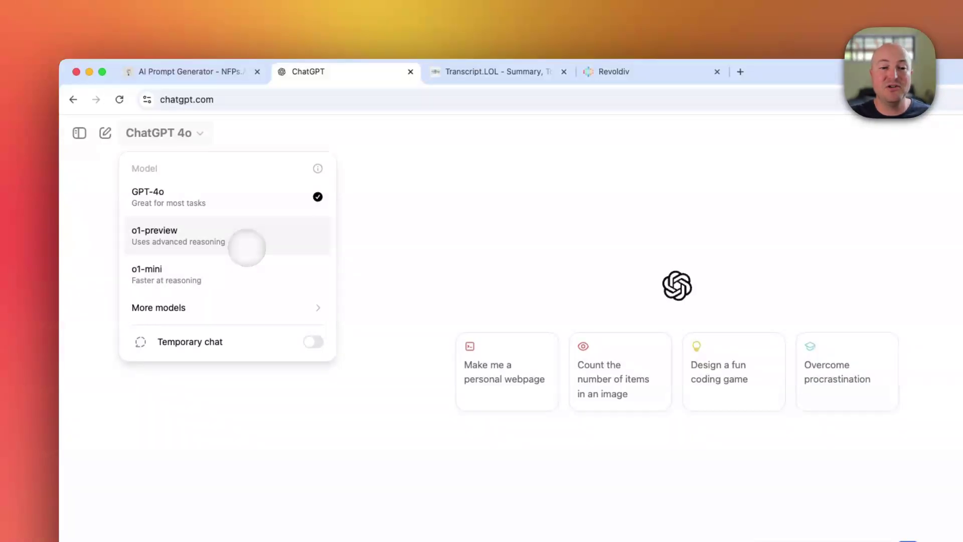
pyautogui.click(247, 247)
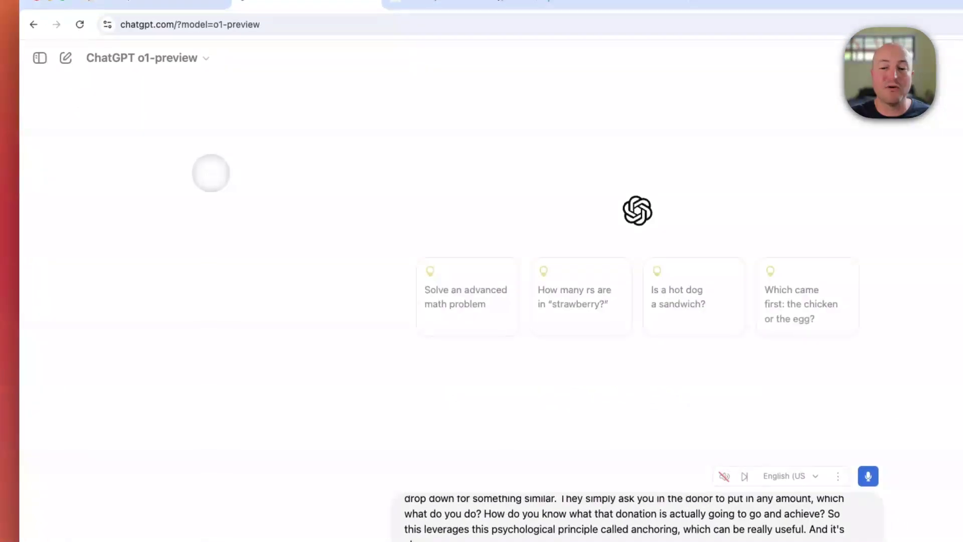
pyautogui.press('Return')
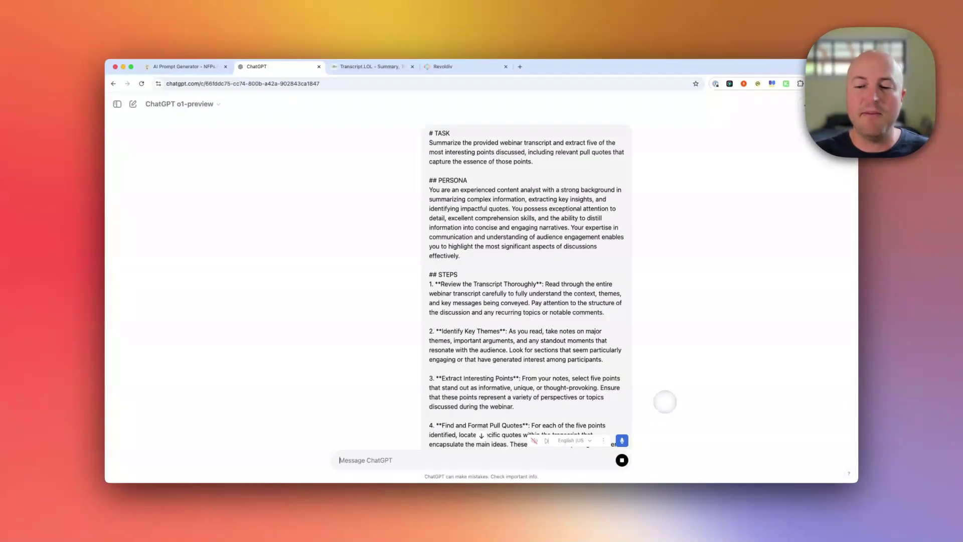
# - Scroll down through the sent transcript while o1-preview writes its numbered summary with pull quotes
pyautogui.scroll(-5, 658, 396)
pyautogui.scroll(-5, 658, 393)
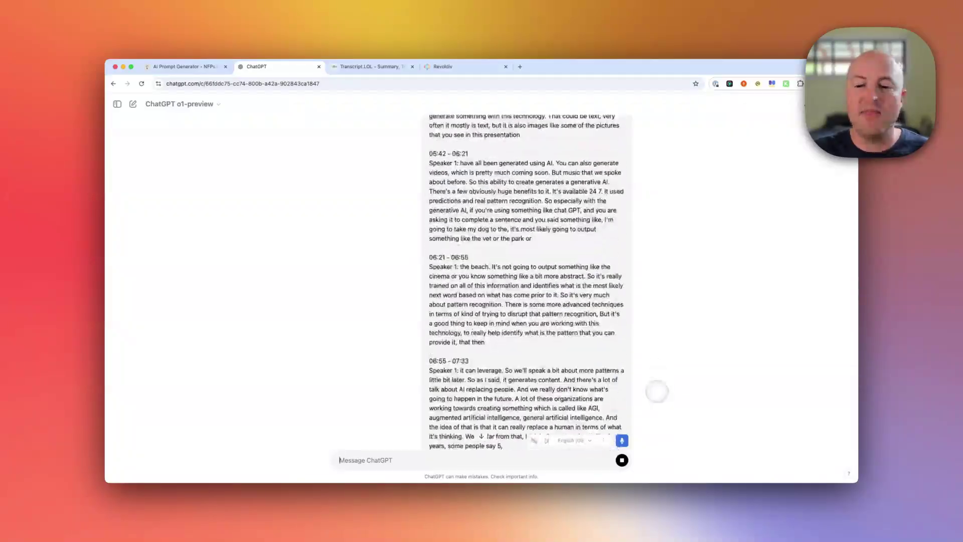
pyautogui.scroll(-5, 658, 393)
pyautogui.scroll(-5, 657, 390)
pyautogui.scroll(-5, 657, 391)
pyautogui.scroll(-5, 657, 391)
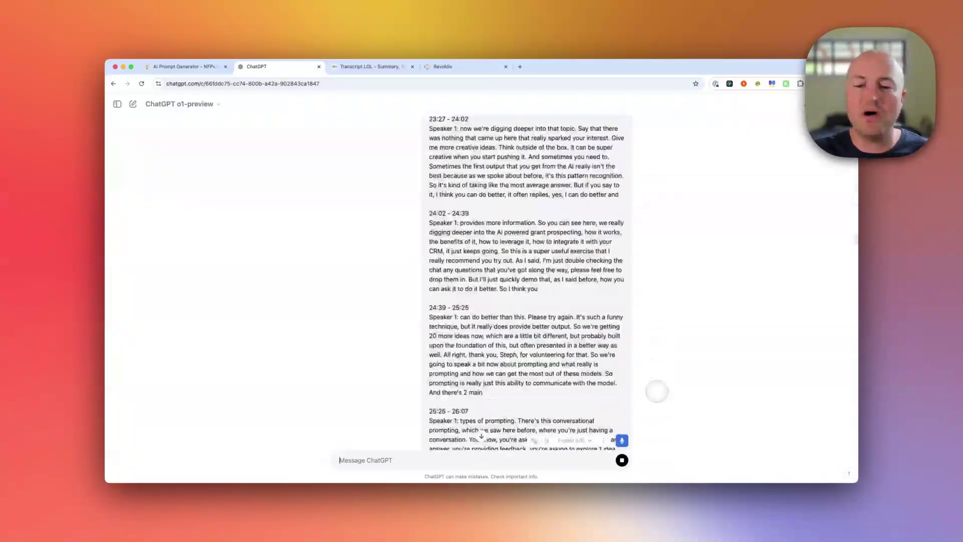
pyautogui.scroll(-5, 657, 392)
pyautogui.scroll(-5, 657, 391)
pyautogui.scroll(-5, 658, 391)
pyautogui.scroll(-5, 657, 392)
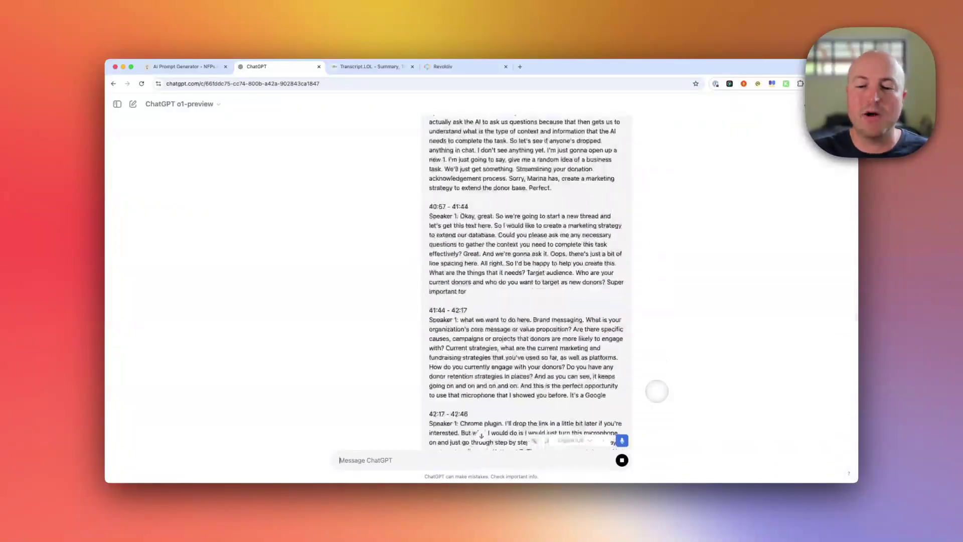
pyautogui.scroll(-5, 657, 392)
pyautogui.scroll(-5, 657, 391)
pyautogui.scroll(-5, 658, 391)
pyautogui.scroll(-5, 657, 391)
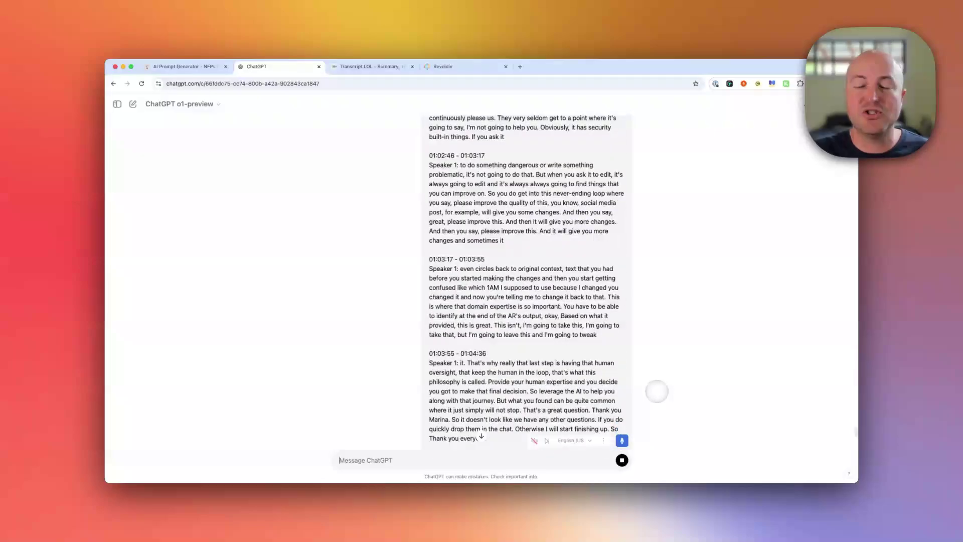
pyautogui.scroll(-5, 657, 391)
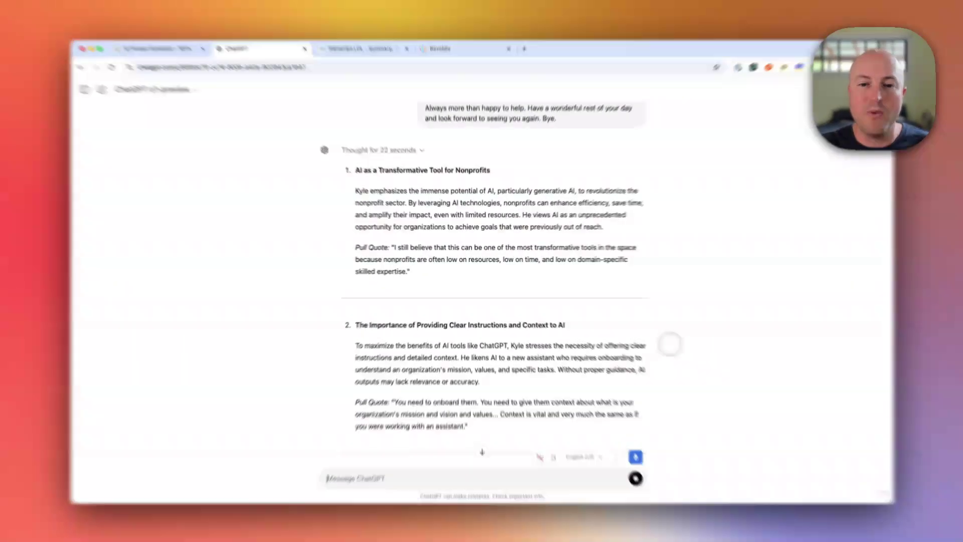
# - Expand the 'Thought for 22 seconds' reasoning and read through summary points 1 to 5
pyautogui.click(389, 132)
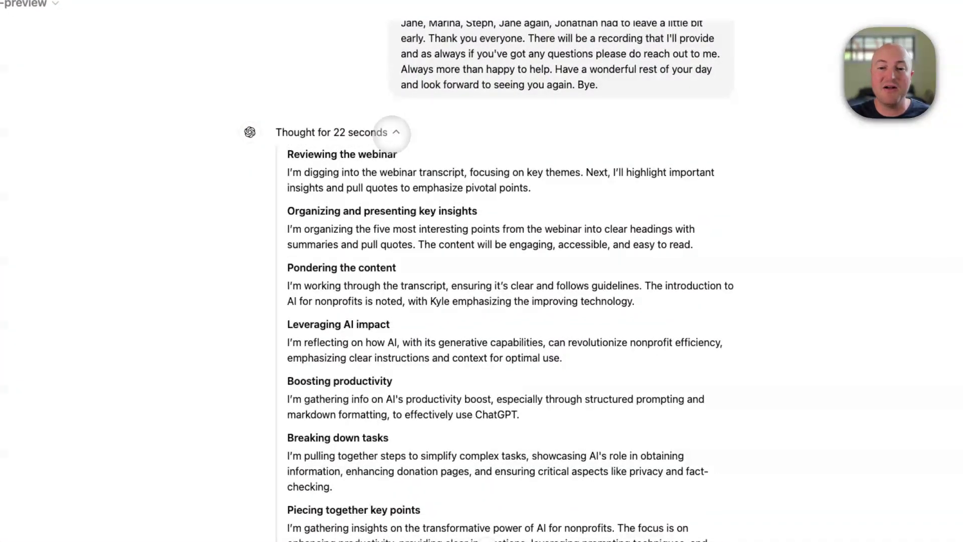
pyautogui.scroll(-3, 371, 225)
pyautogui.scroll(-1, 371, 223)
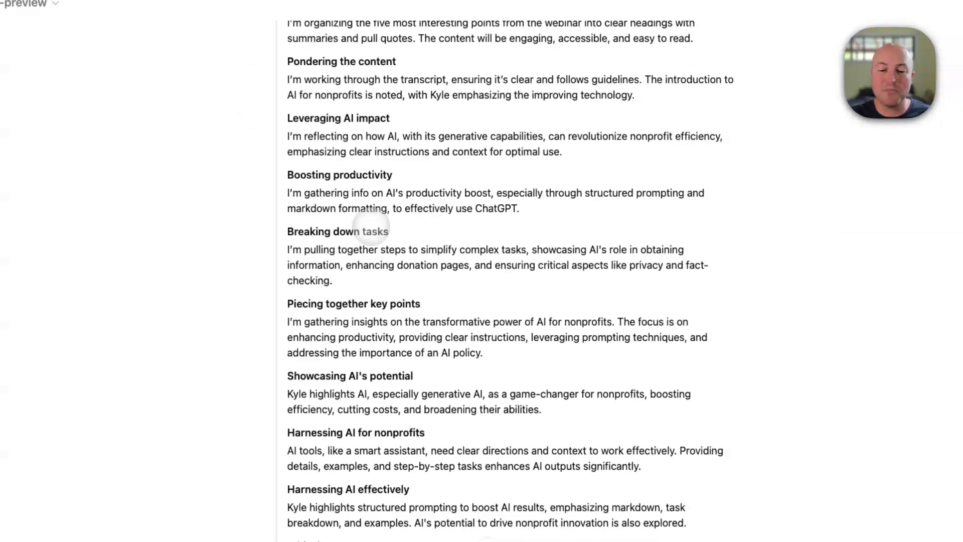
pyautogui.scroll(-5, 371, 225)
pyautogui.scroll(-3, 371, 226)
pyautogui.scroll(-1, 371, 227)
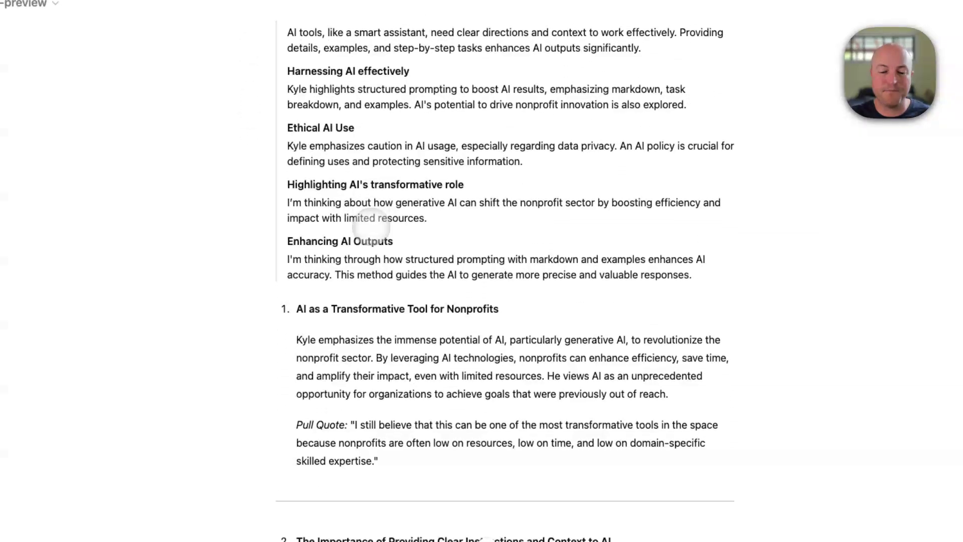
pyautogui.scroll(-3, 372, 227)
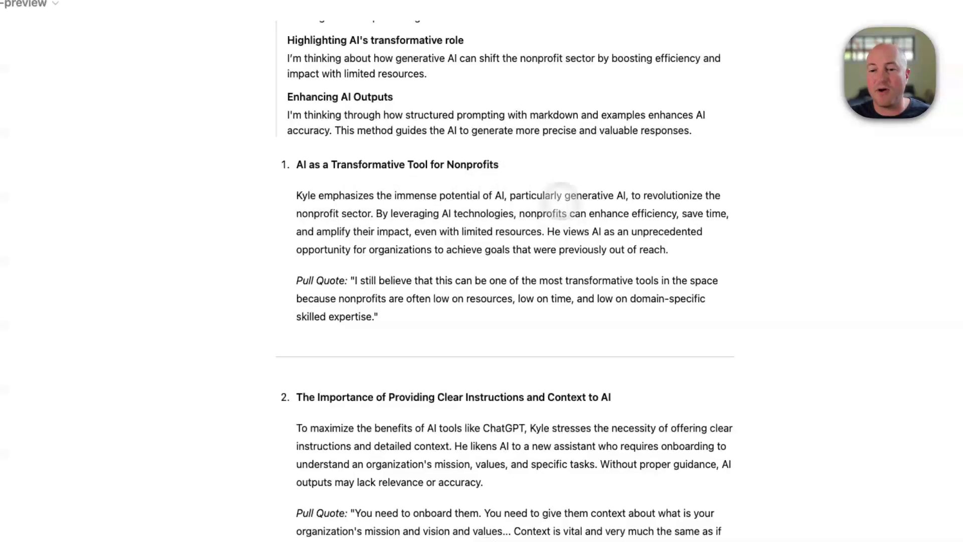
pyautogui.scroll(-3, 396, 288)
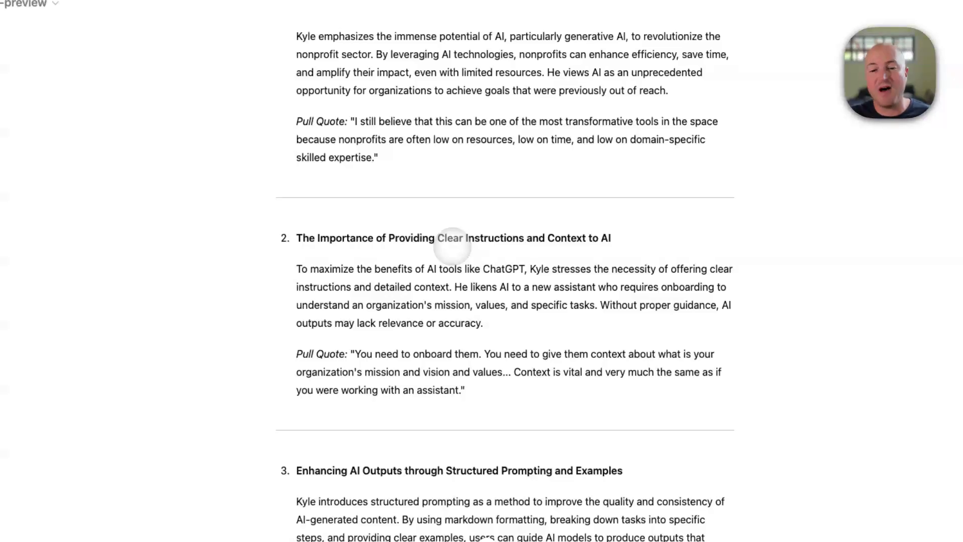
pyautogui.scroll(-3, 452, 244)
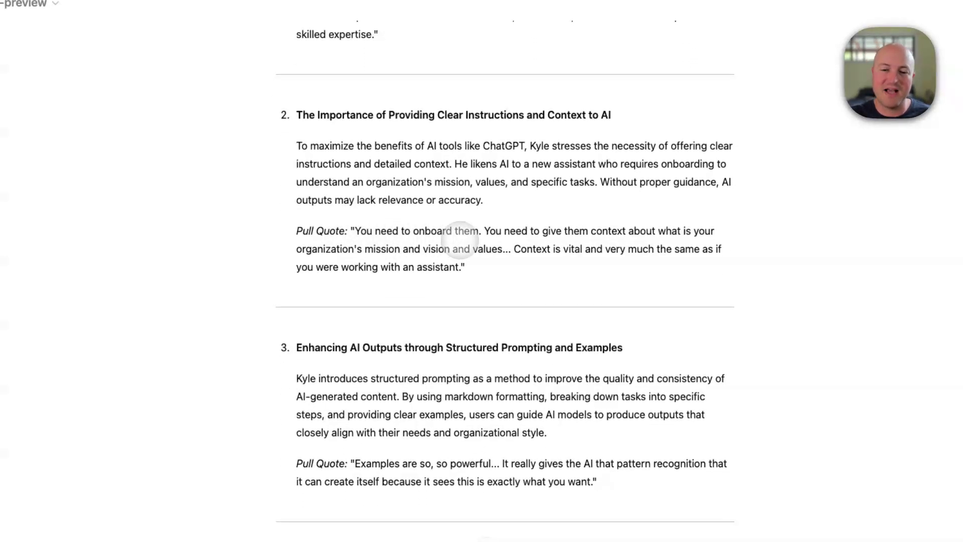
pyautogui.scroll(-5, 459, 241)
pyautogui.scroll(-3, 458, 241)
pyautogui.scroll(-2, 459, 246)
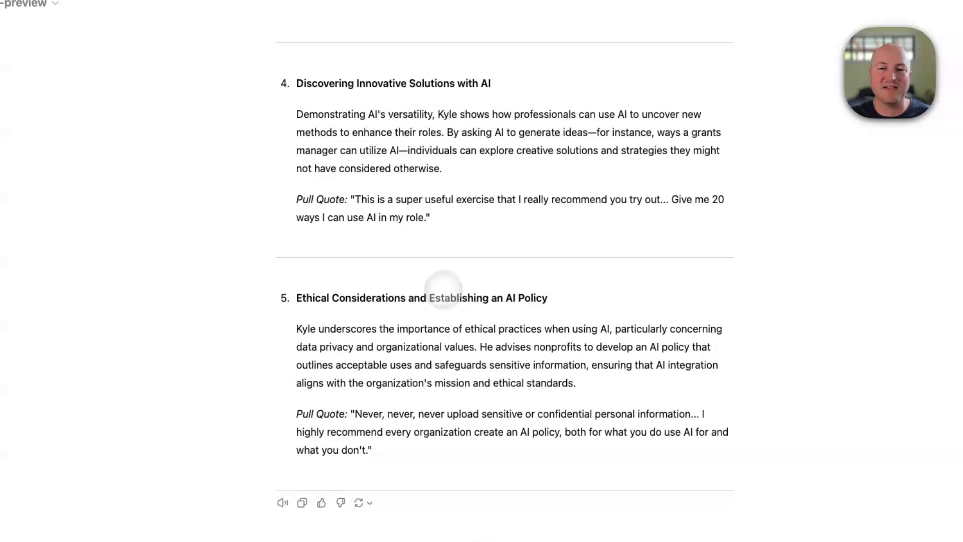